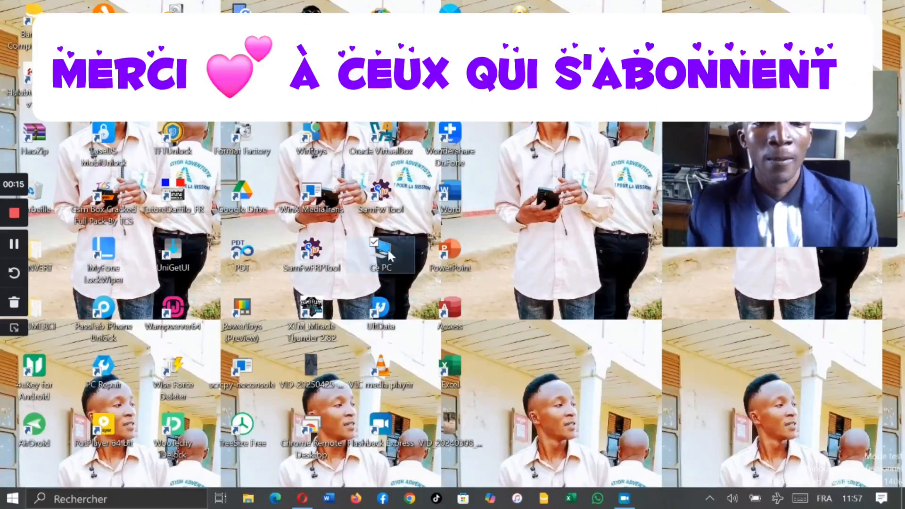
Step: Open the LOGICIELS folder on local disk E: in the file explorer
{"action": "left_click_drag", "start_coordinate": [675, 54], "coordinate": [284, 41]}
{"action": "left_click_drag", "start_coordinate": [428, 234], "coordinate": [440, 329]}
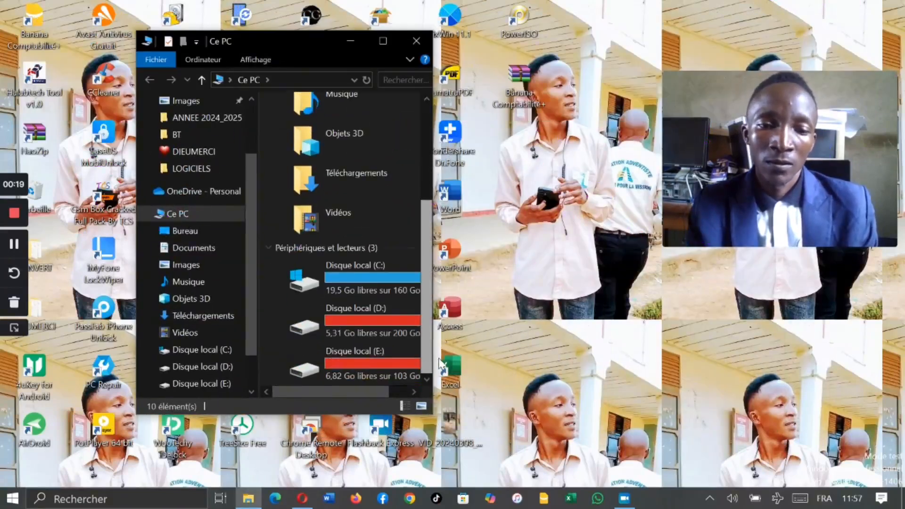
{"action": "double_click", "coordinate": [371, 358]}
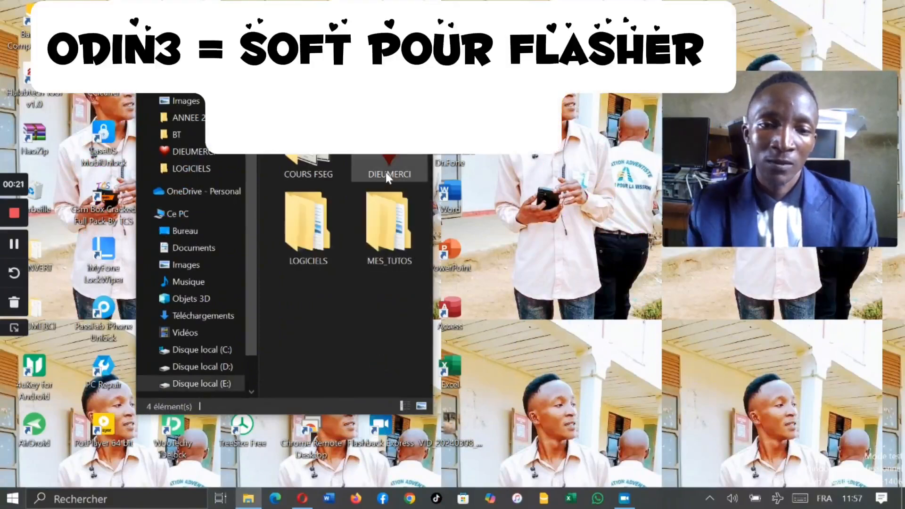
{"action": "double_click", "coordinate": [384, 171]}
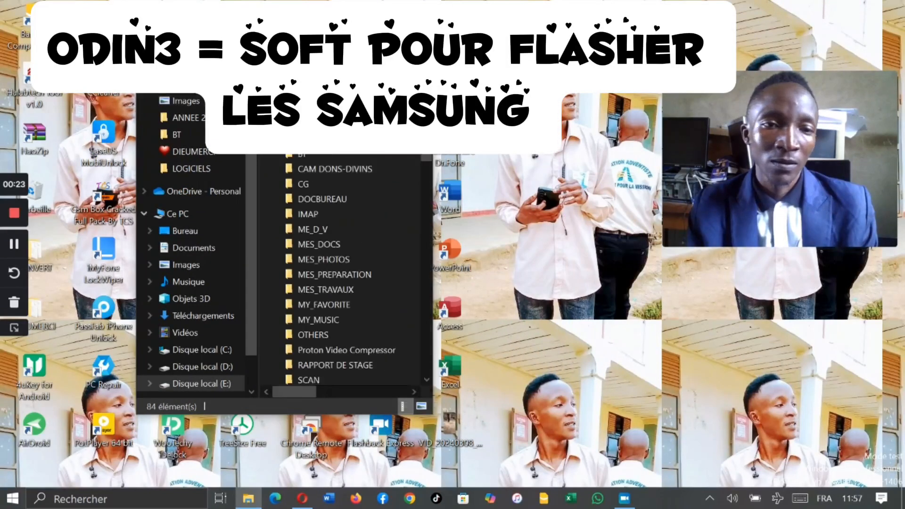
{"action": "key", "text": "alt+Left"}
{"action": "left_click", "coordinate": [329, 261]}
{"action": "double_click", "coordinate": [329, 256]}
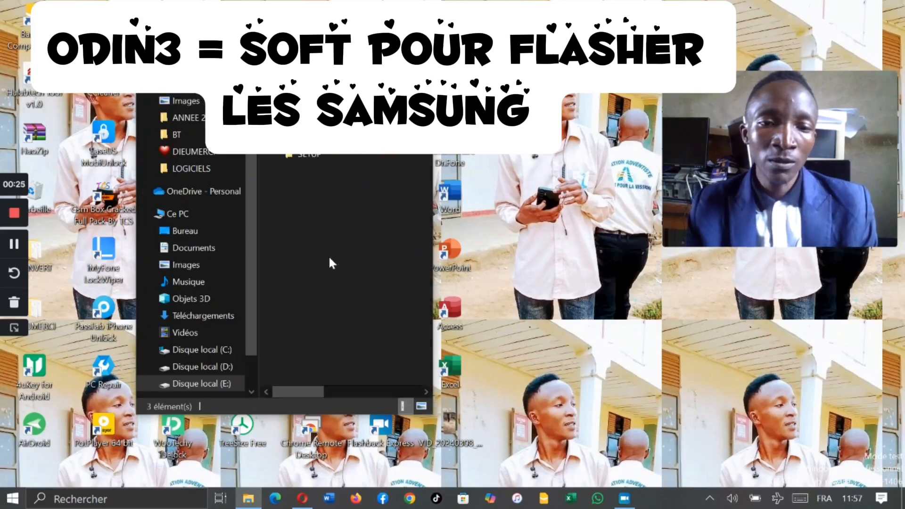
Step: Check the properties of the SAMFW.COM_SM-A032F firmware archive, including its size, and close them
{"action": "right_click", "coordinate": [328, 137]}
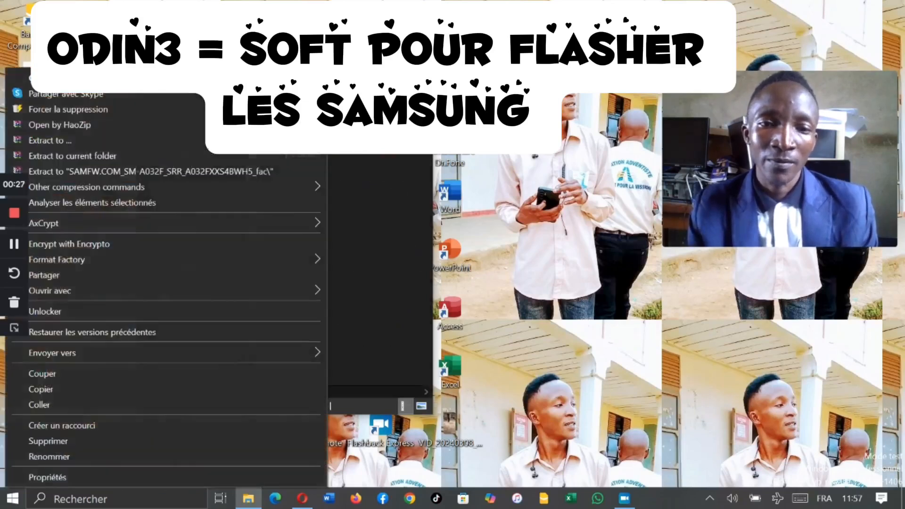
{"action": "left_click", "coordinate": [67, 476]}
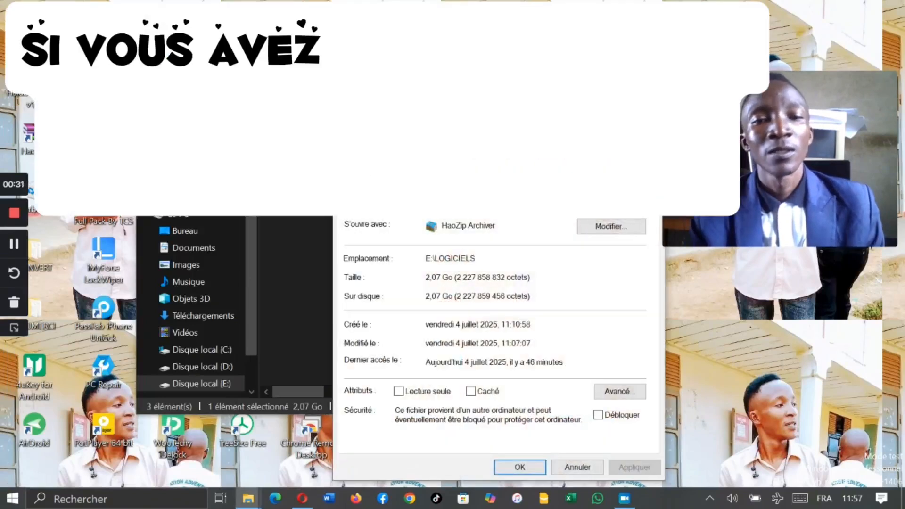
{"action": "left_click_drag", "start_coordinate": [495, 108], "coordinate": [283, 40]}
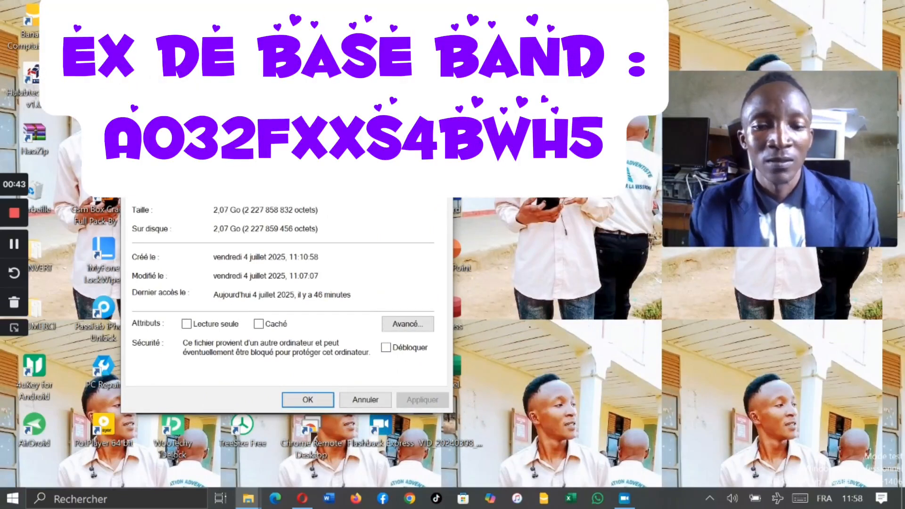
{"action": "key", "text": "Escape"}
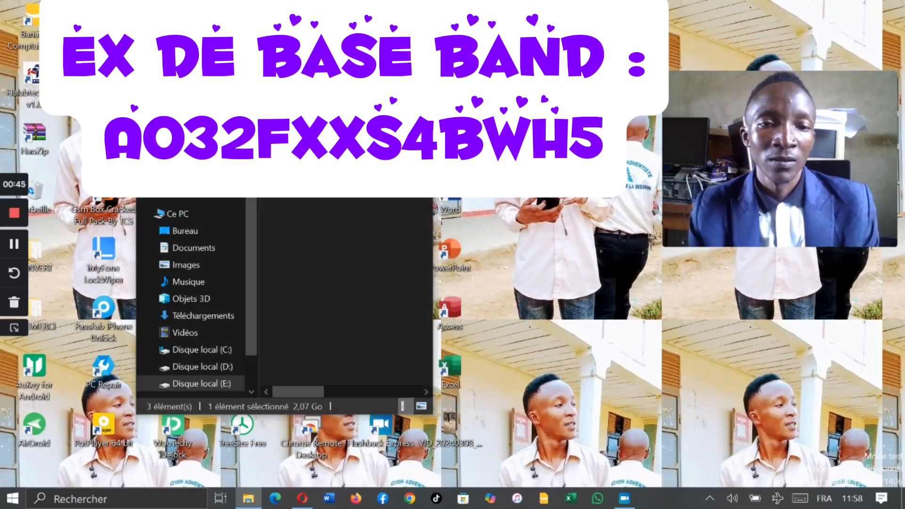
Step: Go back to disk E: and open the MON_GSM folder located inside ME_D_V
{"action": "key", "text": "alt+Left"}
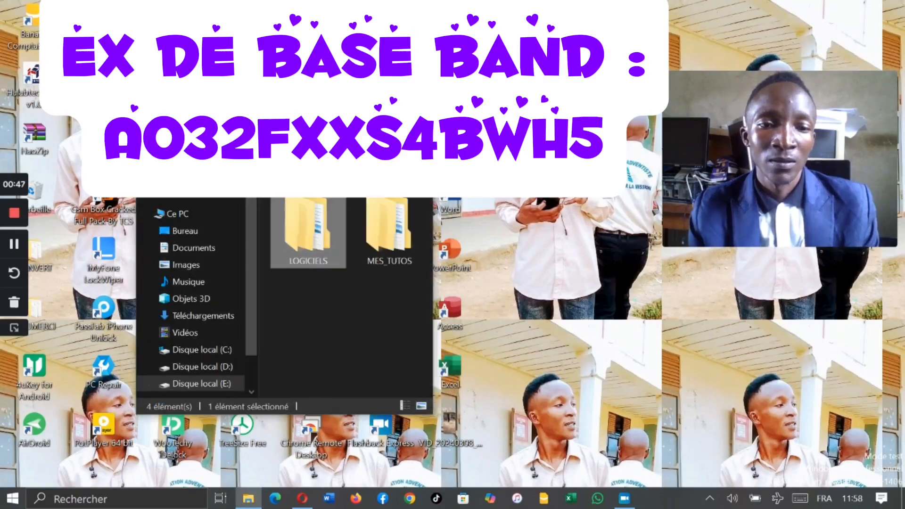
{"action": "double_click", "coordinate": [320, 163]}
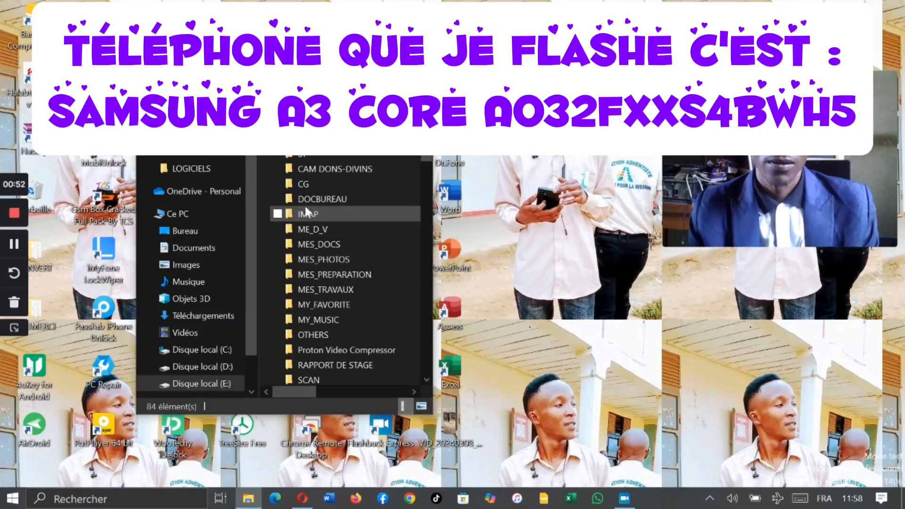
{"action": "double_click", "coordinate": [324, 228]}
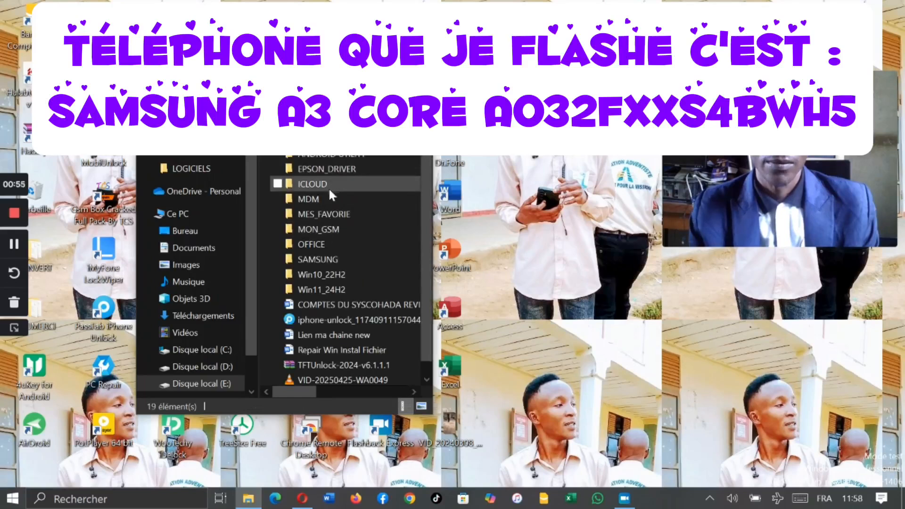
{"action": "double_click", "coordinate": [329, 230]}
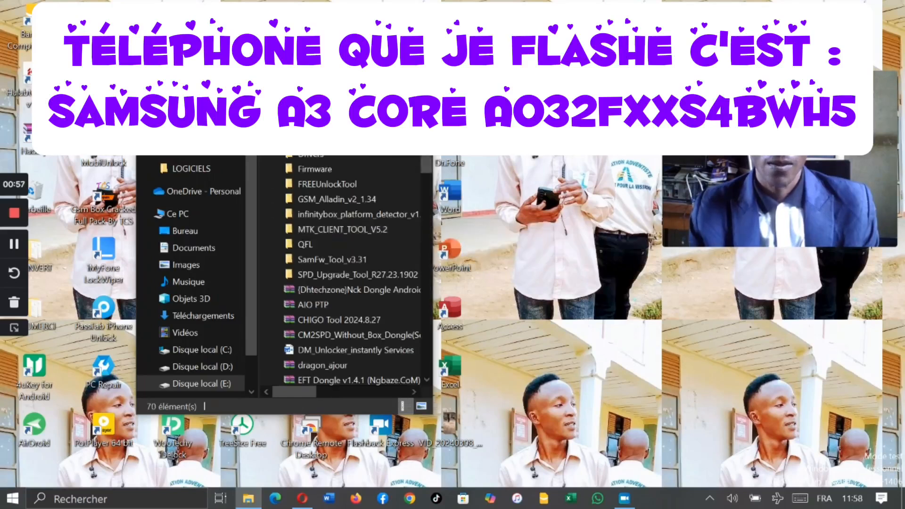
Step: Find the odin3_v3.13.1 archive in MON_GSM and open its Odin3 v3.13.1 folder in HaoZip
{"action": "scroll", "coordinate": [433, 228], "scroll_direction": "down", "scroll_amount": 7}
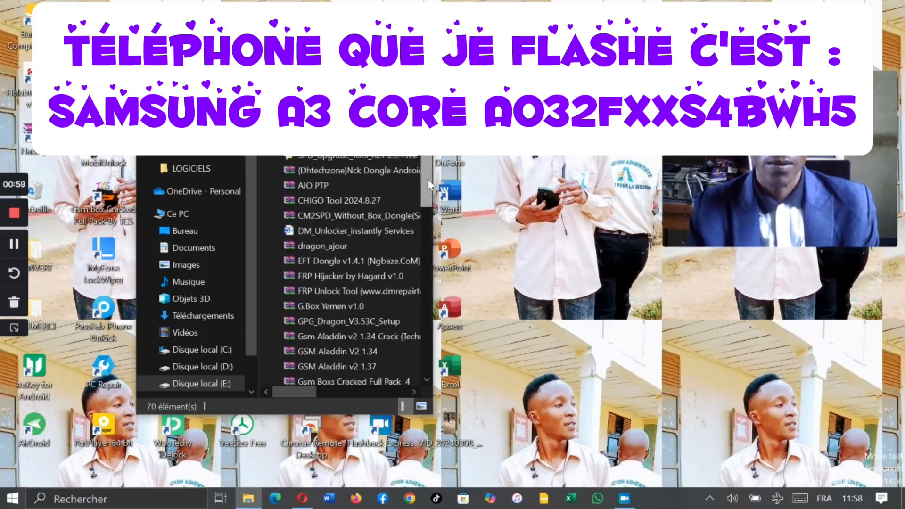
{"action": "scroll", "coordinate": [432, 227], "scroll_direction": "down", "scroll_amount": 3}
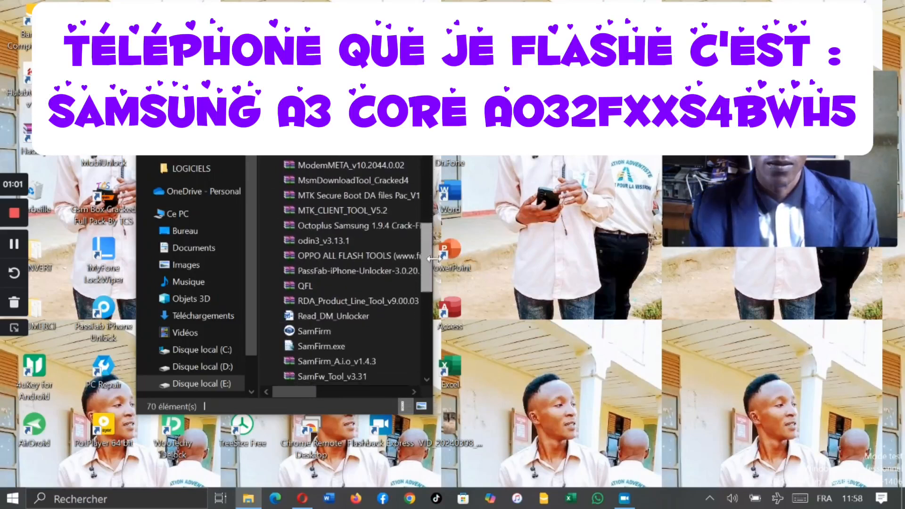
{"action": "left_click", "coordinate": [336, 241]}
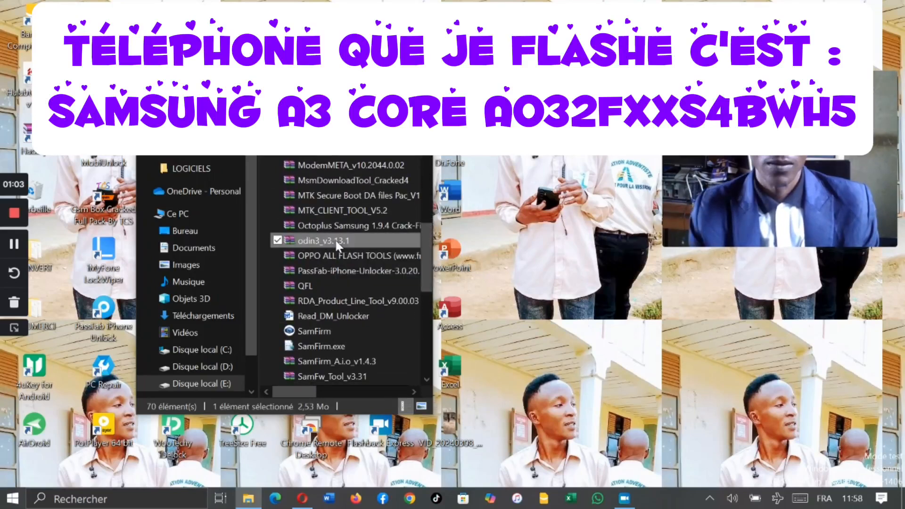
{"action": "double_click", "coordinate": [334, 239]}
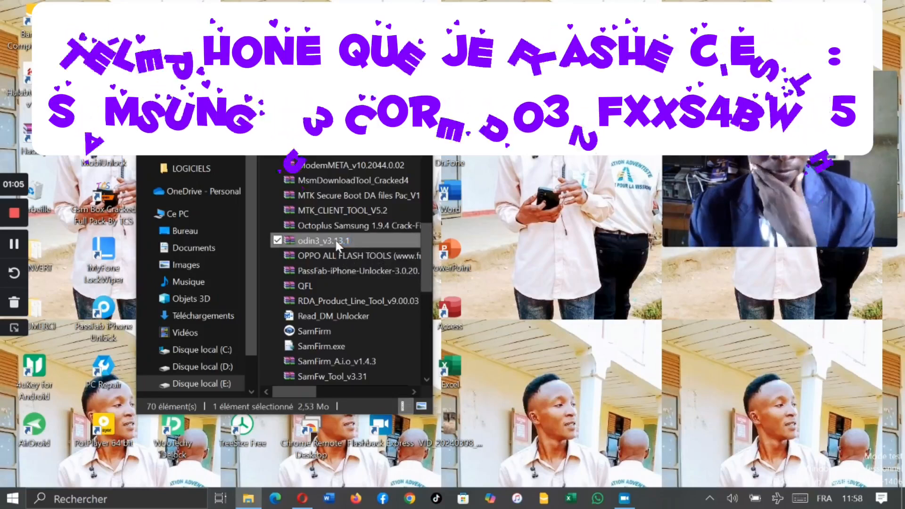
{"action": "left_click_drag", "start_coordinate": [475, 58], "coordinate": [389, 58]}
{"action": "double_click", "coordinate": [143, 183]}
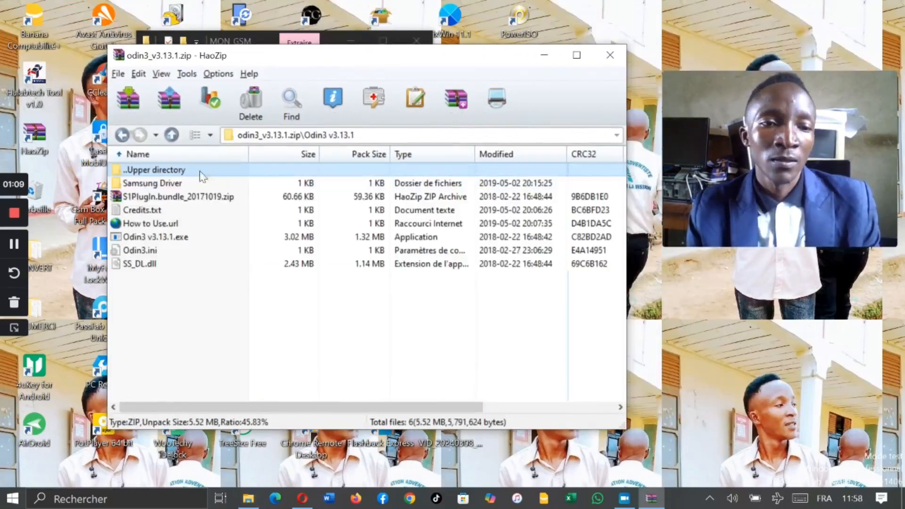
Step: Launch Odin3 v3.13.1.exe from the archive, accept its binary version warning and reposition the Odin3 window
{"action": "double_click", "coordinate": [171, 237]}
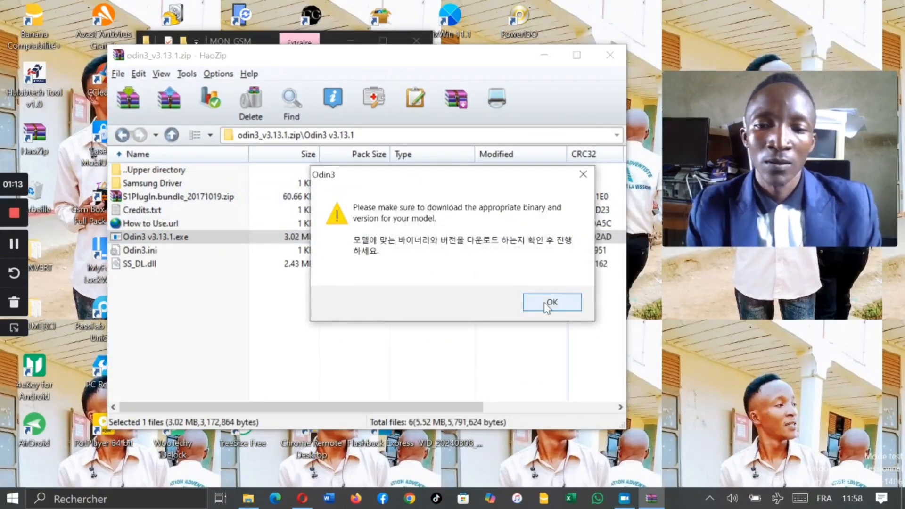
{"action": "left_click", "coordinate": [551, 304]}
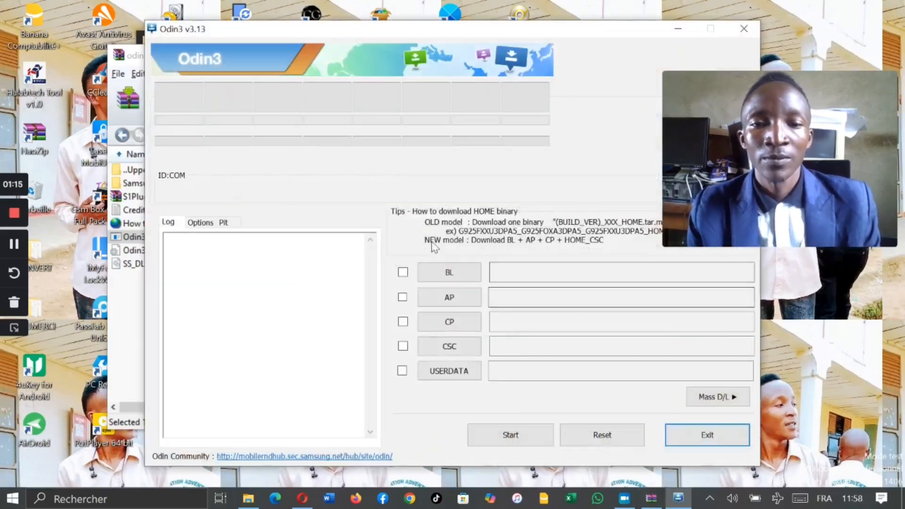
{"action": "left_click_drag", "start_coordinate": [543, 30], "coordinate": [456, 68]}
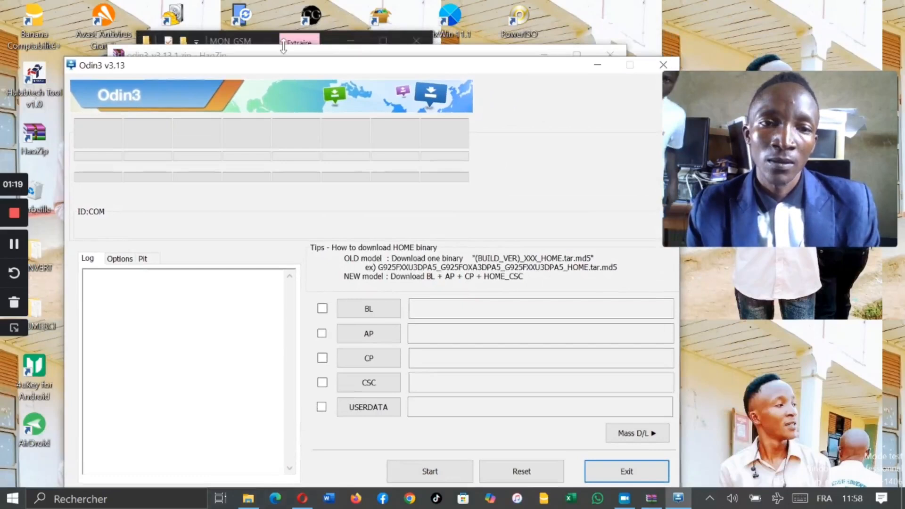
Step: Switch to the file explorer and return to the LOGICIELS folder on disk E:
{"action": "left_click", "coordinate": [271, 37]}
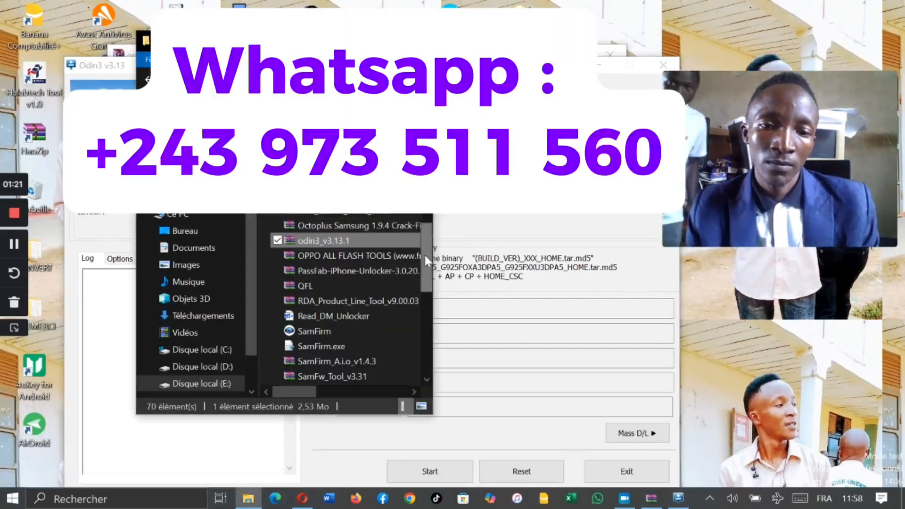
{"action": "left_click", "coordinate": [147, 79]}
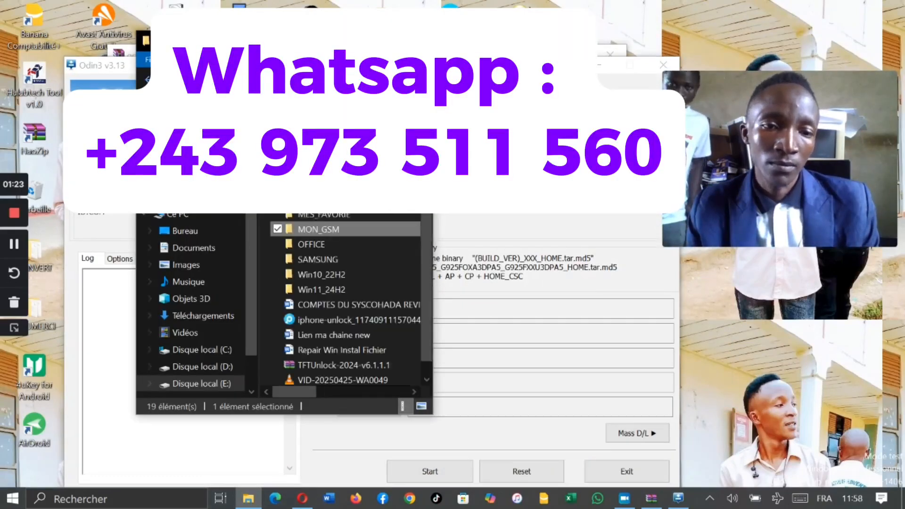
{"action": "left_click", "coordinate": [148, 79]}
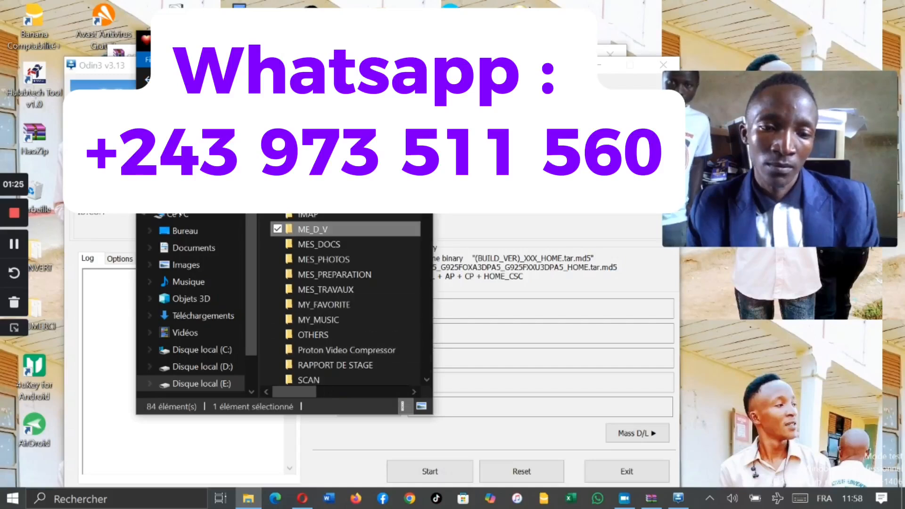
{"action": "left_click", "coordinate": [147, 79]}
{"action": "left_click", "coordinate": [148, 80]}
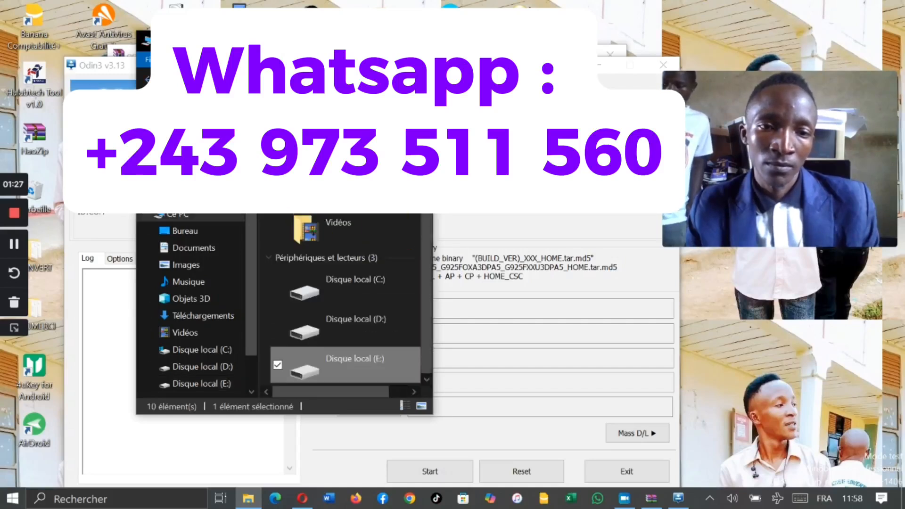
{"action": "double_click", "coordinate": [364, 363]}
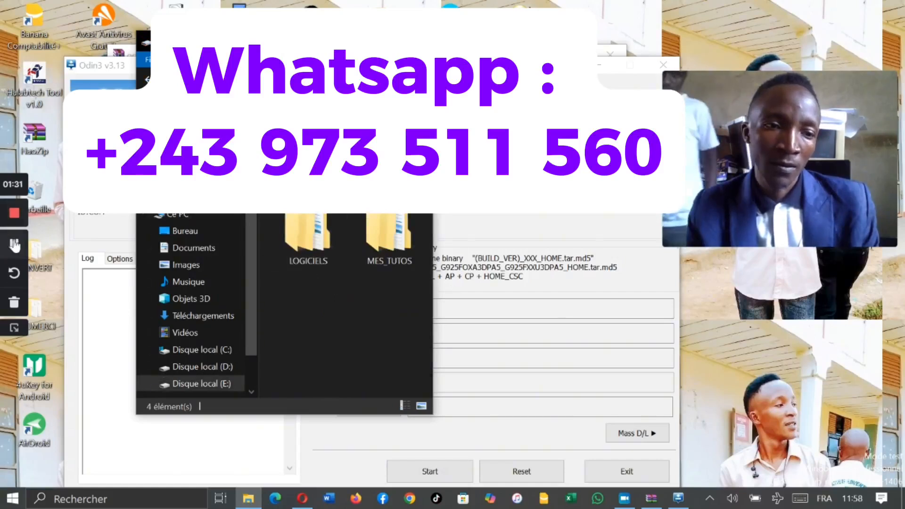
{"action": "left_click", "coordinate": [315, 232]}
{"action": "double_click", "coordinate": [315, 232]}
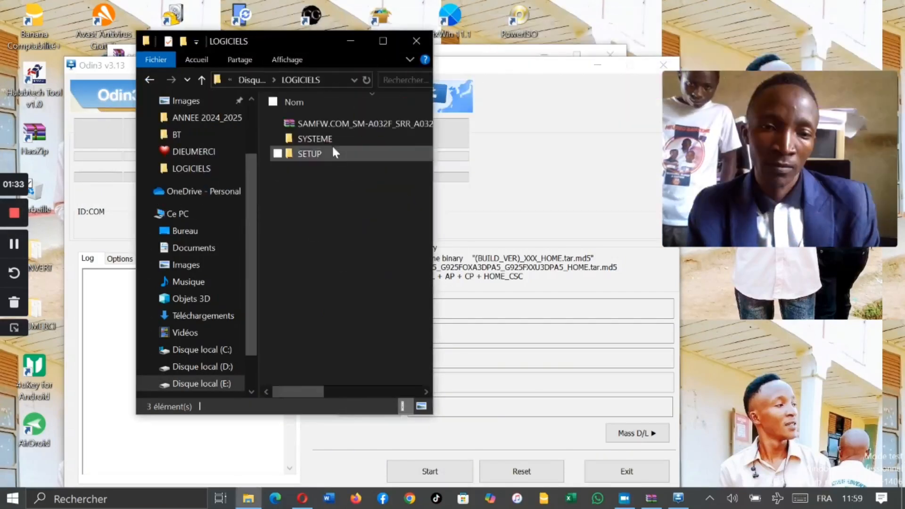
Step: Extract the SAMFW.COM_SM-A032F firmware archive to E:\LOGICIELS\SAMFW.COM_SM-A032F_SRR_A032FXXS4BWH5_fac with the default extraction settings
{"action": "left_click", "coordinate": [310, 122]}
{"action": "right_click", "coordinate": [309, 121]}
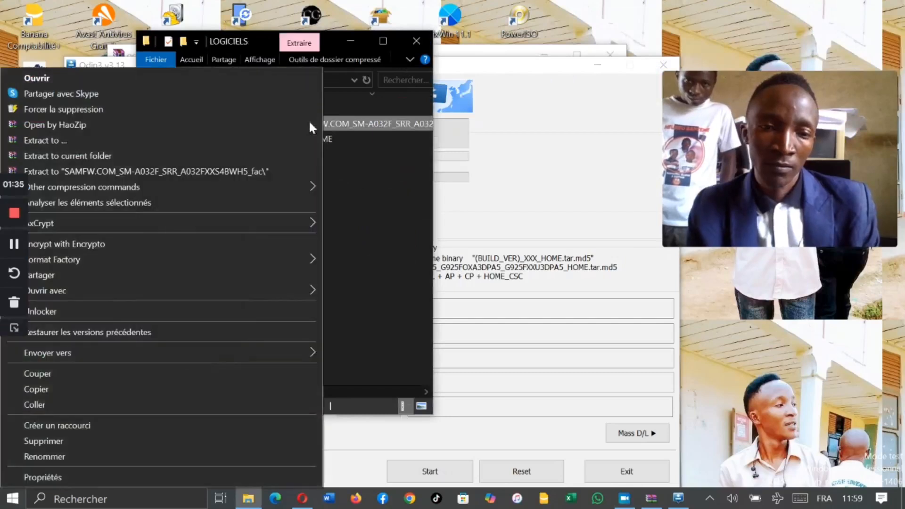
{"action": "left_click", "coordinate": [61, 137]}
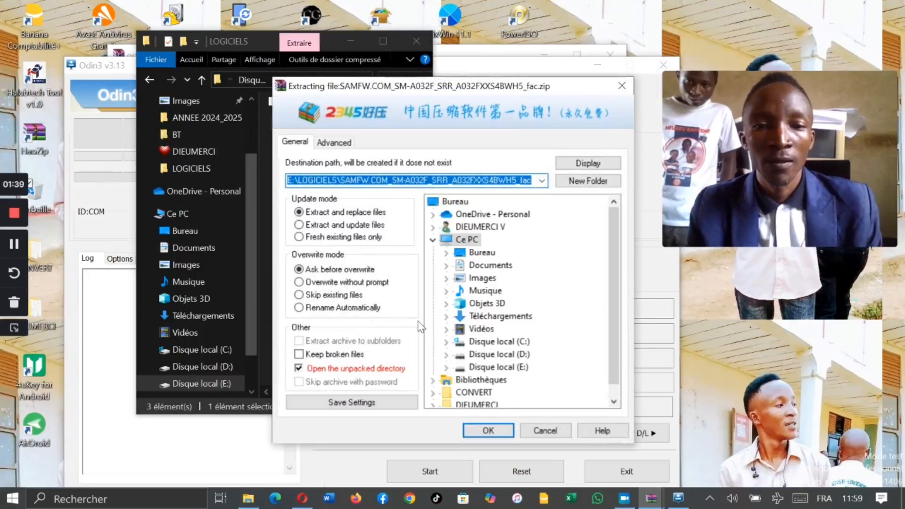
{"action": "left_click", "coordinate": [488, 430]}
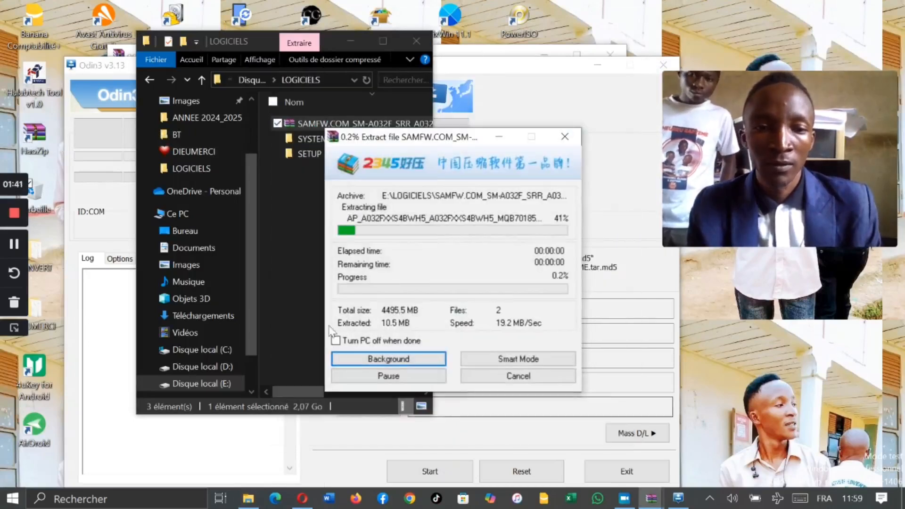
{"action": "left_click_drag", "start_coordinate": [451, 145], "coordinate": [295, 205]}
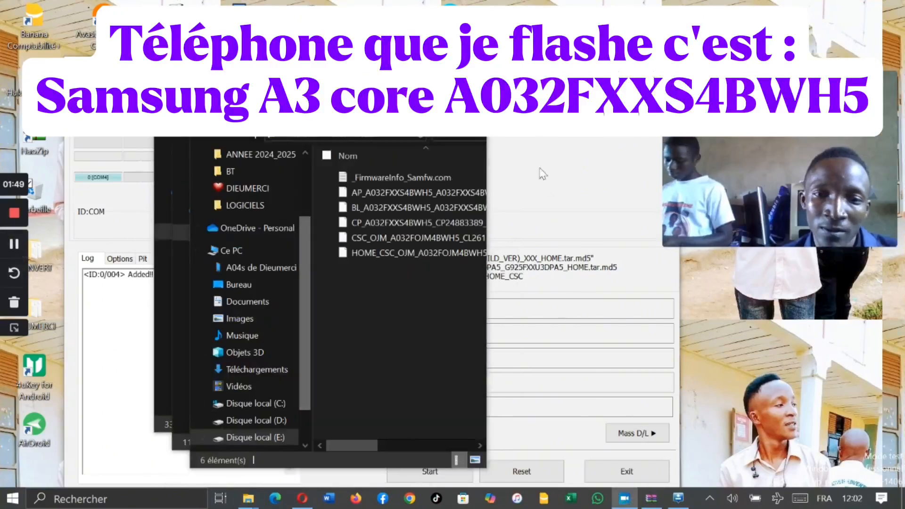
Step: Check the Odin3 window, then open the extracted SAMFW.COM_SM-A032F folder in LOGICIELS to show its AP, BL, CP and CSC files
{"action": "left_click", "coordinate": [542, 174]}
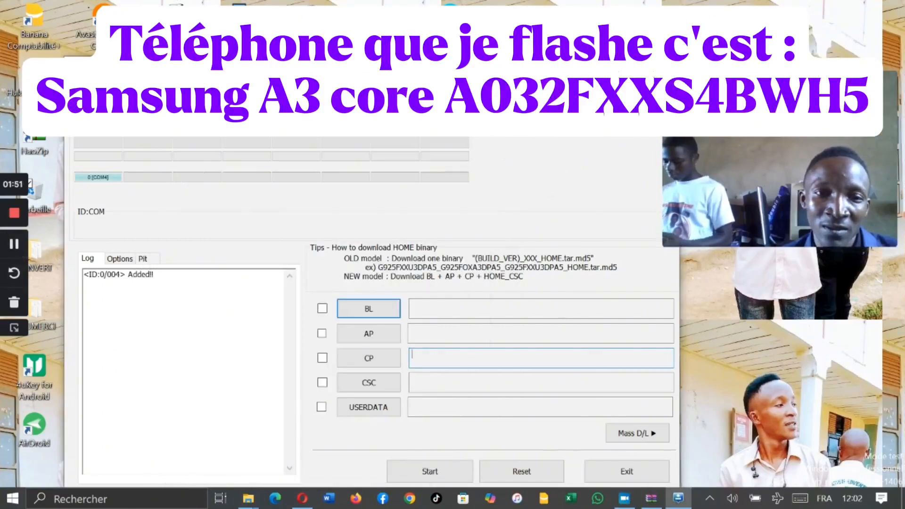
{"action": "key", "text": "alt+Tab"}
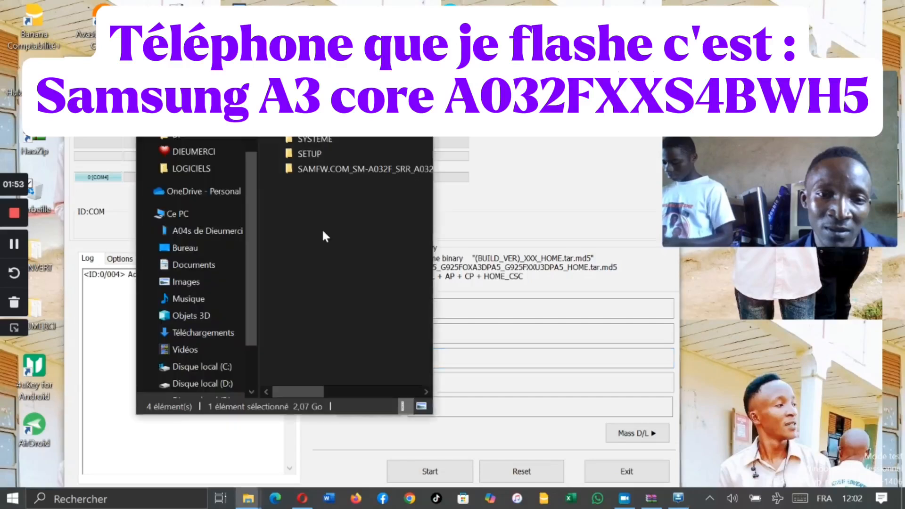
{"action": "double_click", "coordinate": [323, 170]}
{"action": "left_click_drag", "start_coordinate": [330, 233], "coordinate": [293, 299]}
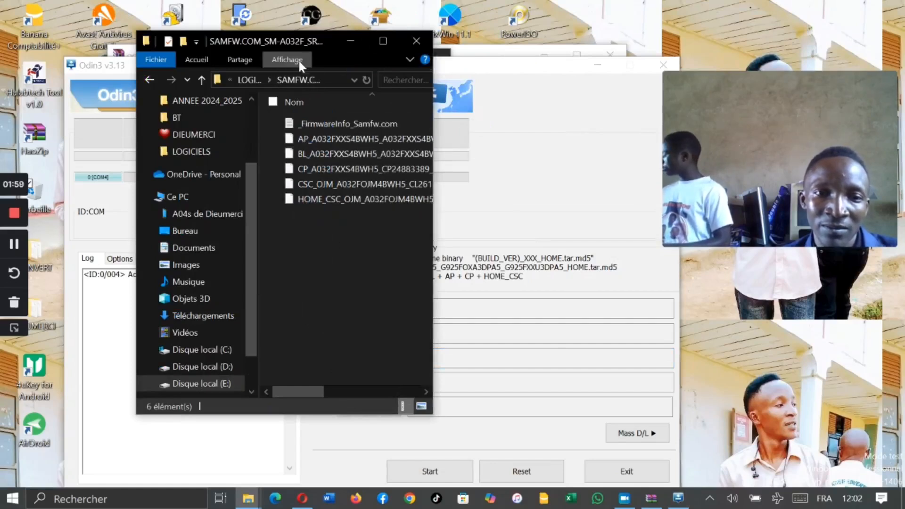
{"action": "left_click_drag", "start_coordinate": [318, 41], "coordinate": [216, 89]}
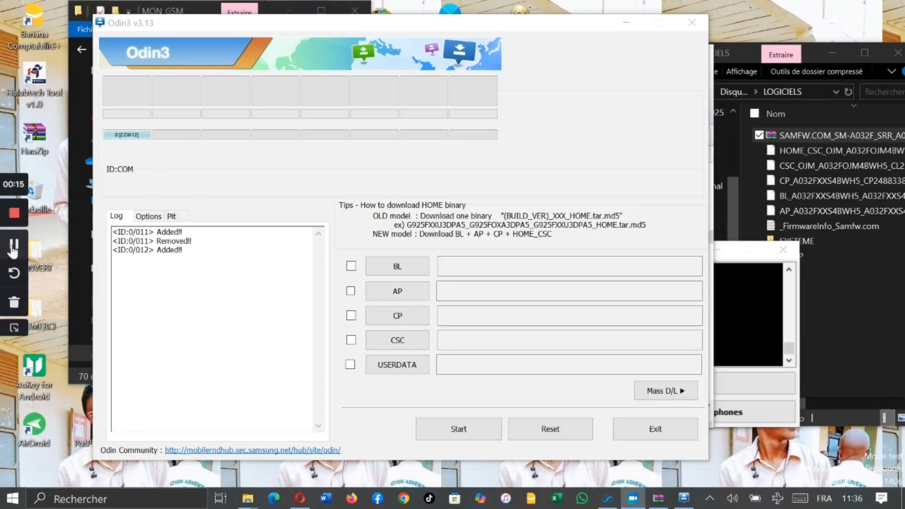
{"action": "left_click", "coordinate": [122, 176]}
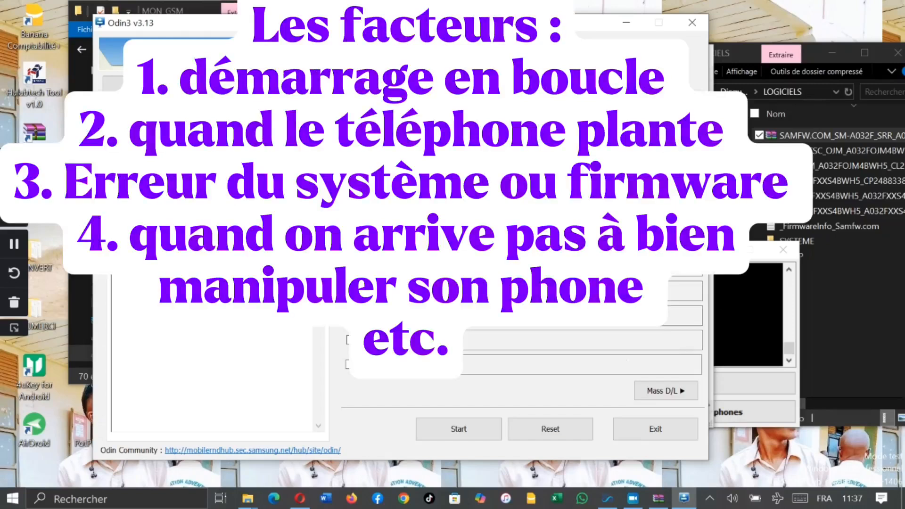
Step: Load the BL_A032FXXS4BWH5 firmware file from the LOGICIELS folder on disk E: into Odin3's BL slot
{"action": "left_click", "coordinate": [388, 267]}
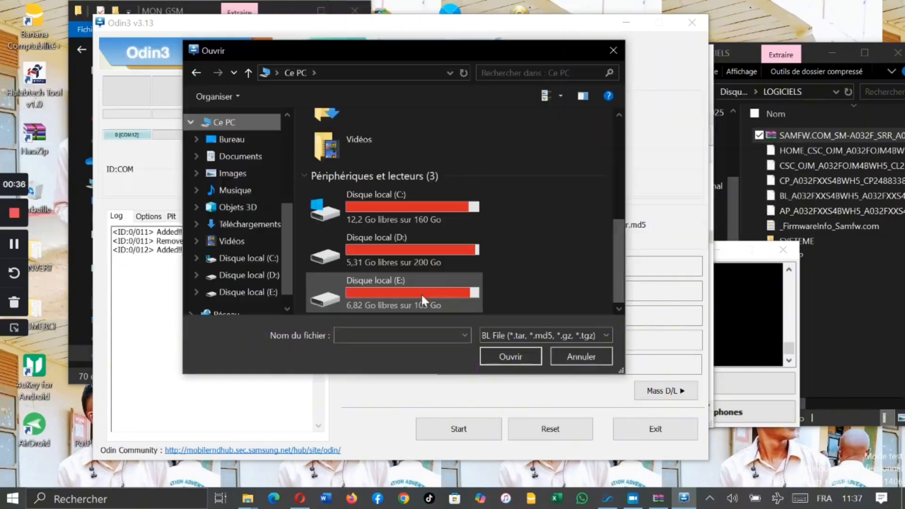
{"action": "double_click", "coordinate": [420, 294]}
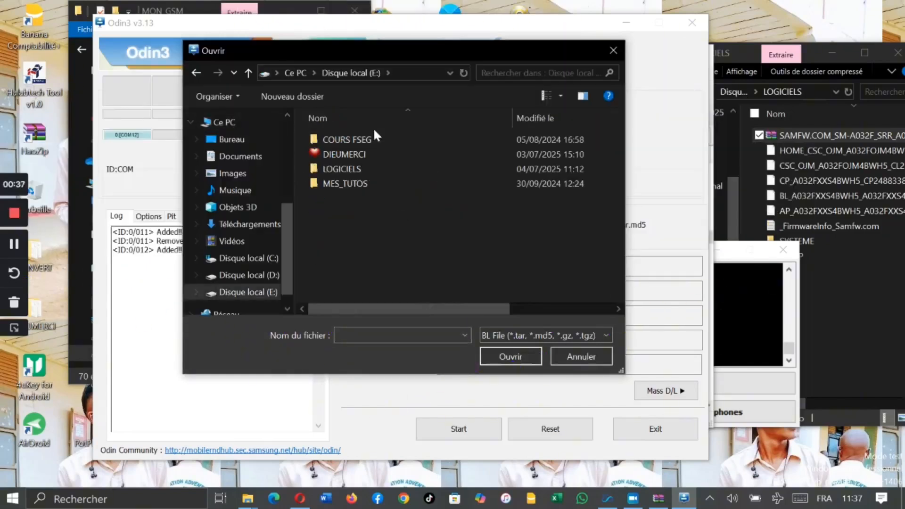
{"action": "double_click", "coordinate": [353, 172]}
{"action": "left_click", "coordinate": [352, 183]}
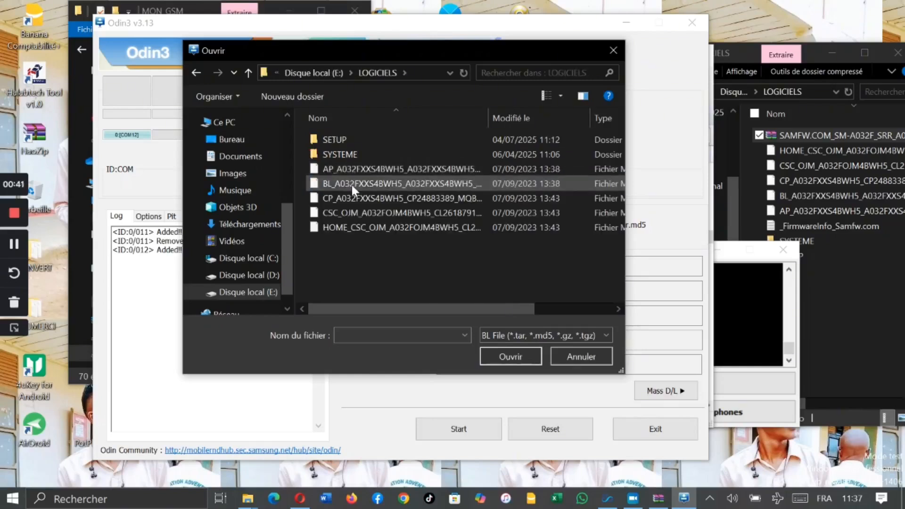
{"action": "double_click", "coordinate": [341, 185]}
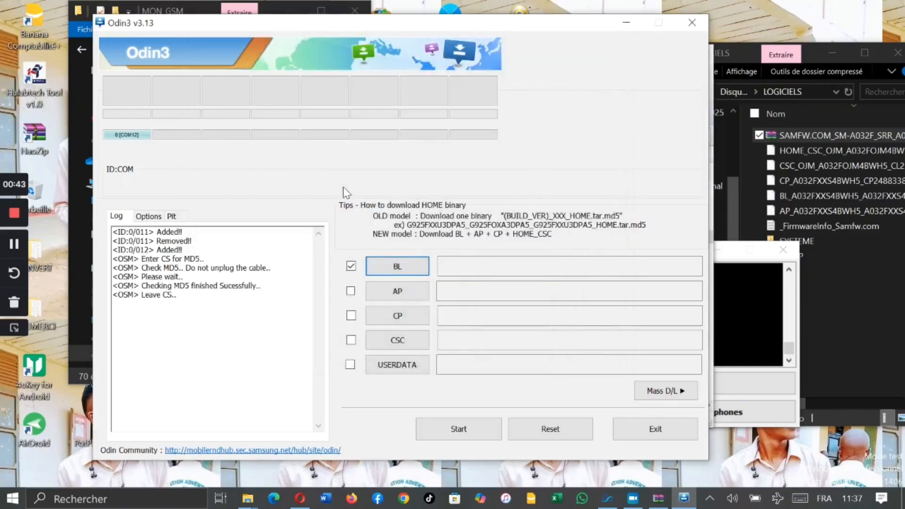
{"action": "left_click", "coordinate": [407, 264]}
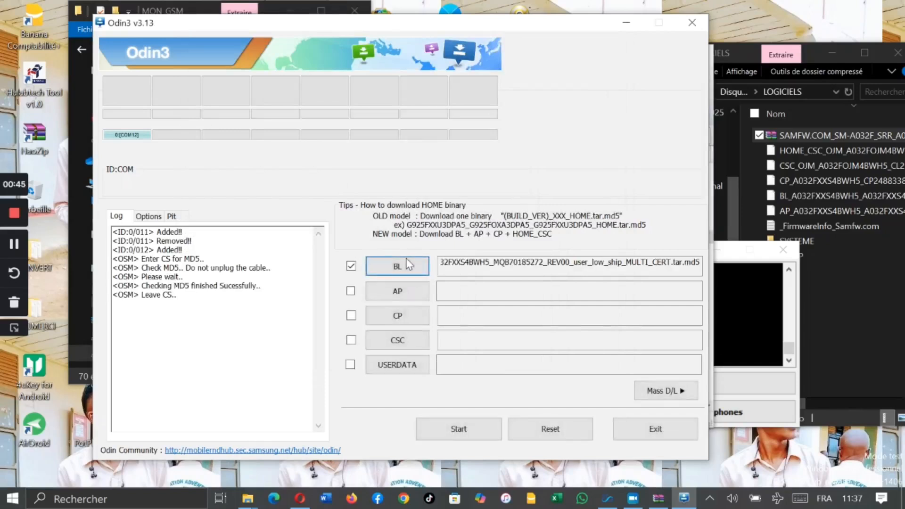
Step: Load the AP_A032FXXS4BWH5 file into the AP slot and the CP_A032FXXS4BWH5_CP24883389 file into the CP slot
{"action": "left_click", "coordinate": [396, 292]}
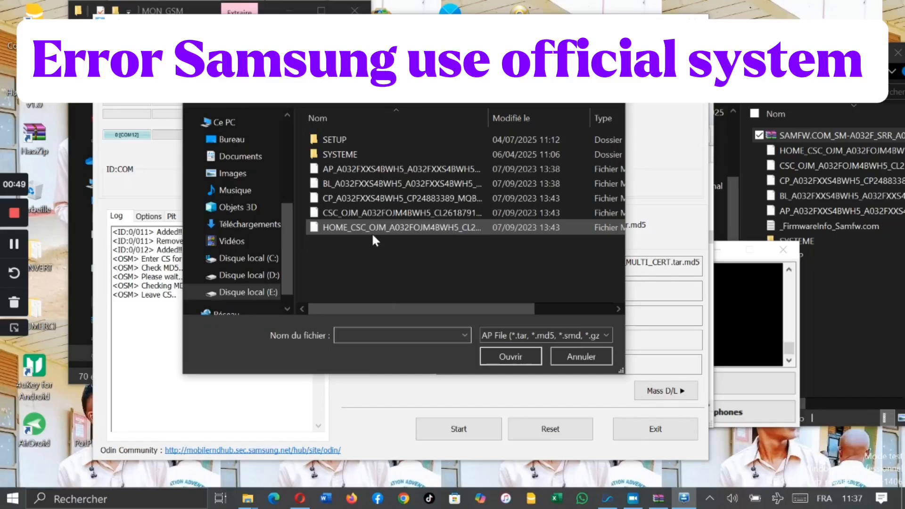
{"action": "double_click", "coordinate": [336, 169]}
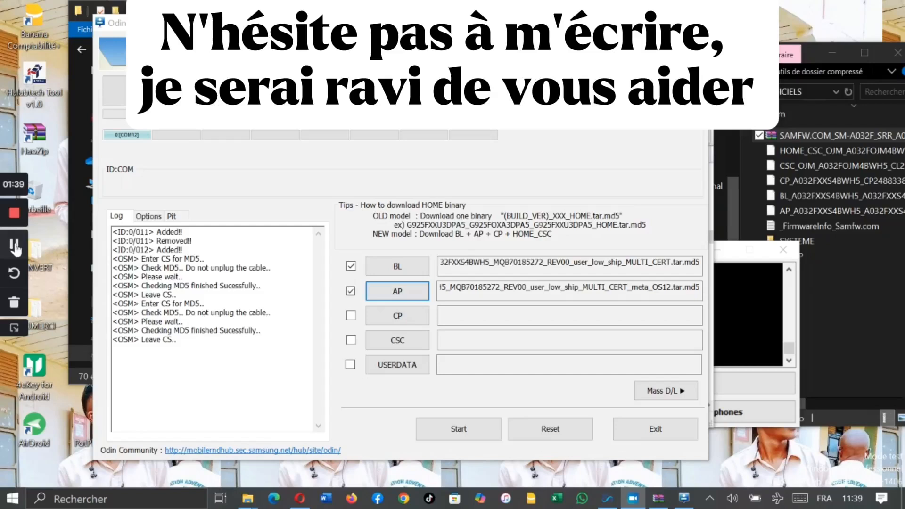
{"action": "left_click", "coordinate": [351, 316]}
{"action": "left_click", "coordinate": [397, 315]}
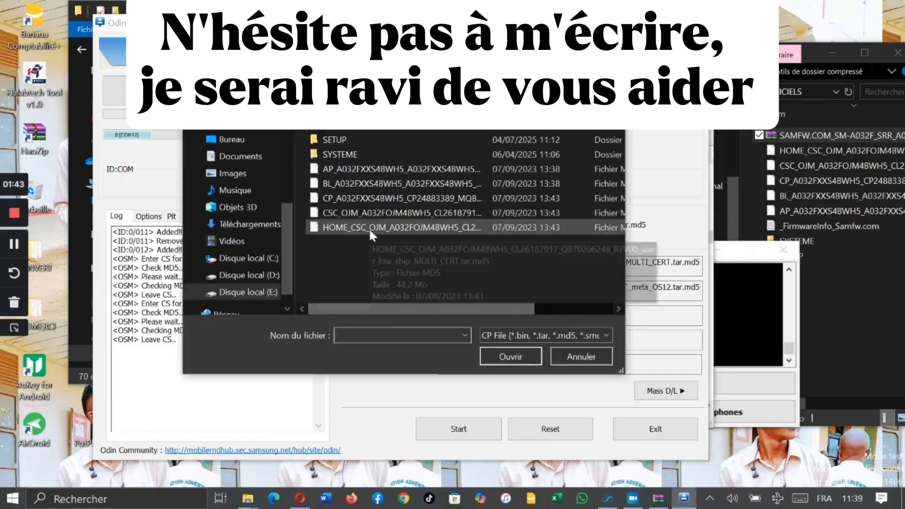
{"action": "double_click", "coordinate": [335, 197]}
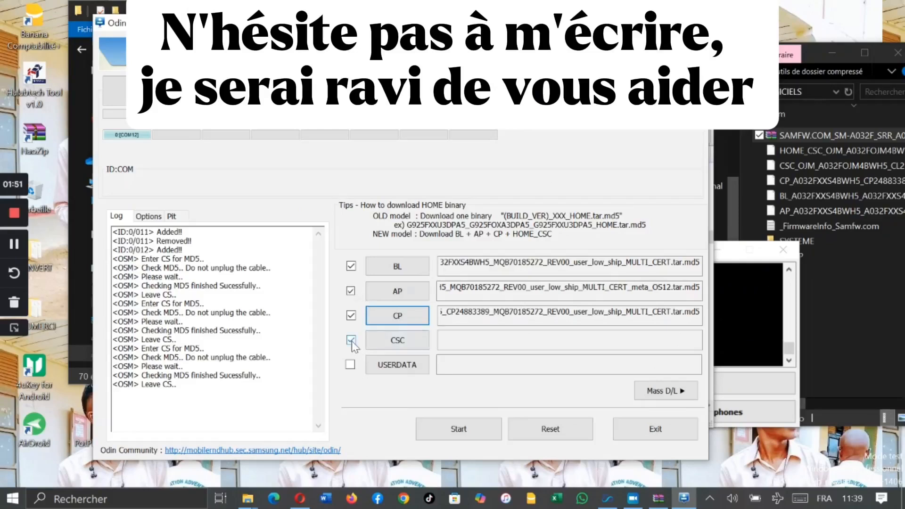
Step: Load the CSC_OJM_A032FOJM4BWH5 file, not the HOME_CSC one, into the CSC slot and start flashing the phone
{"action": "left_click", "coordinate": [396, 342]}
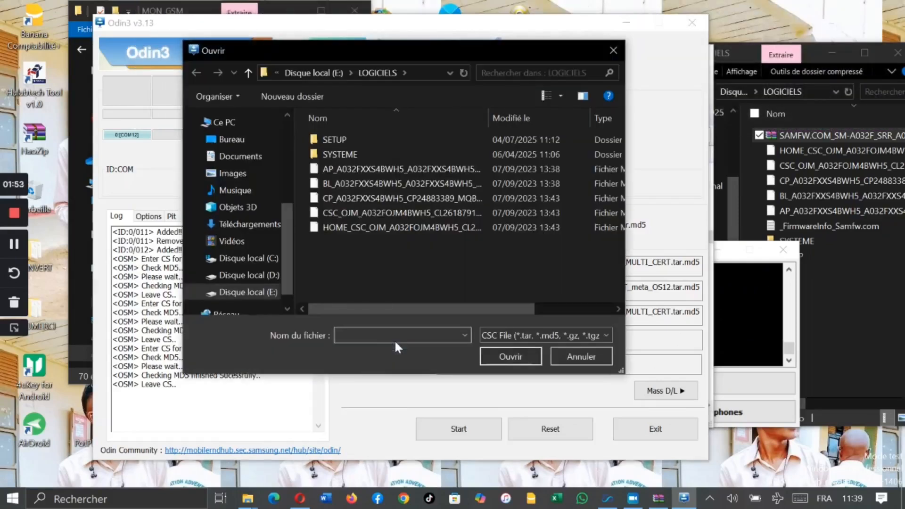
{"action": "double_click", "coordinate": [344, 212]}
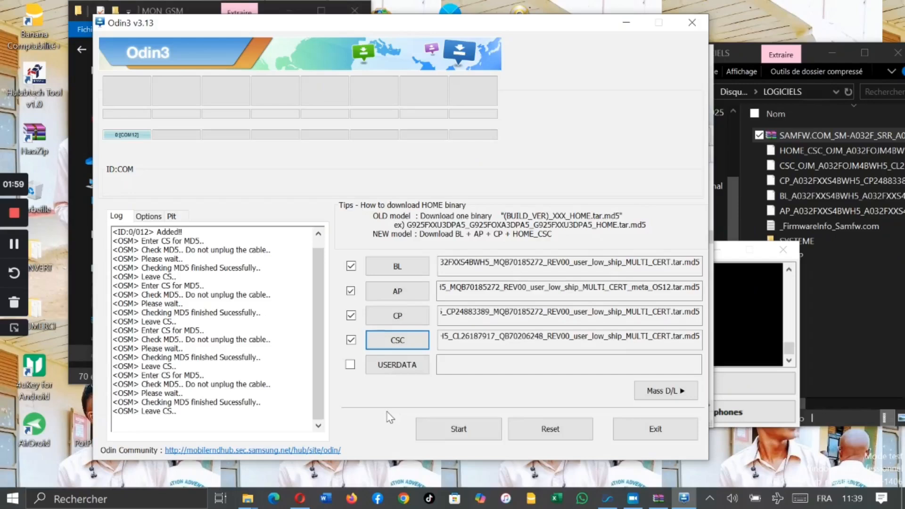
{"action": "left_click", "coordinate": [433, 430]}
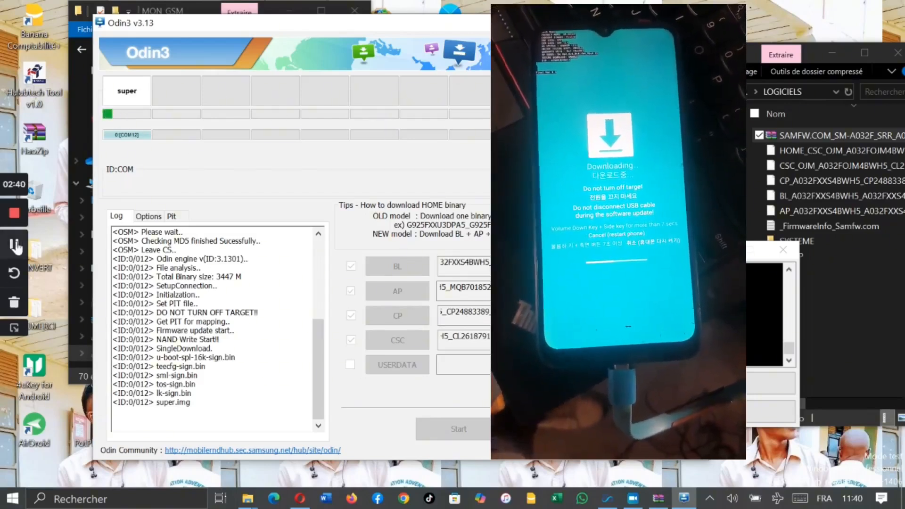
{"action": "left_click", "coordinate": [16, 246]}
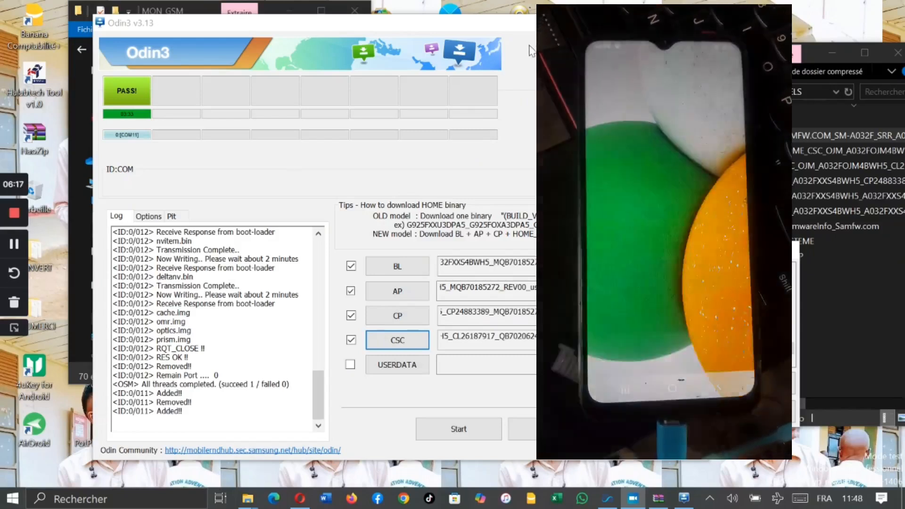
{"action": "left_click_drag", "start_coordinate": [517, 34], "coordinate": [480, 34]}
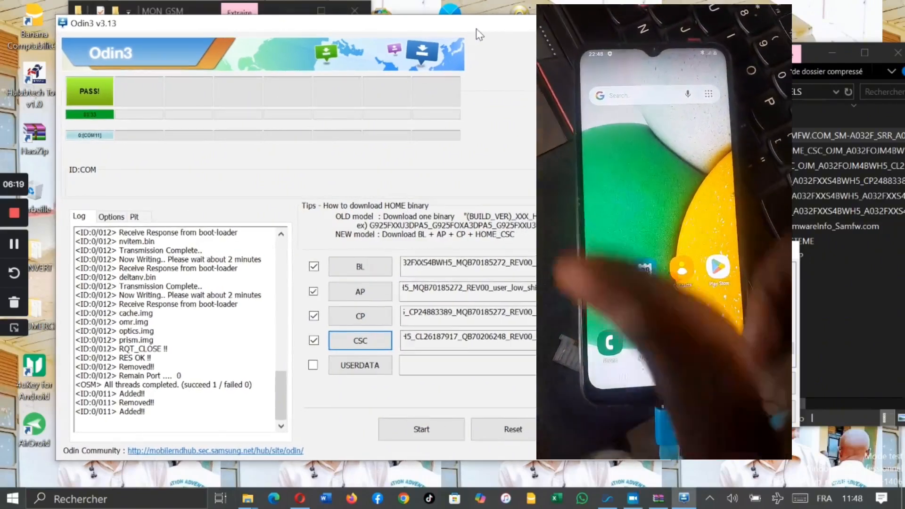